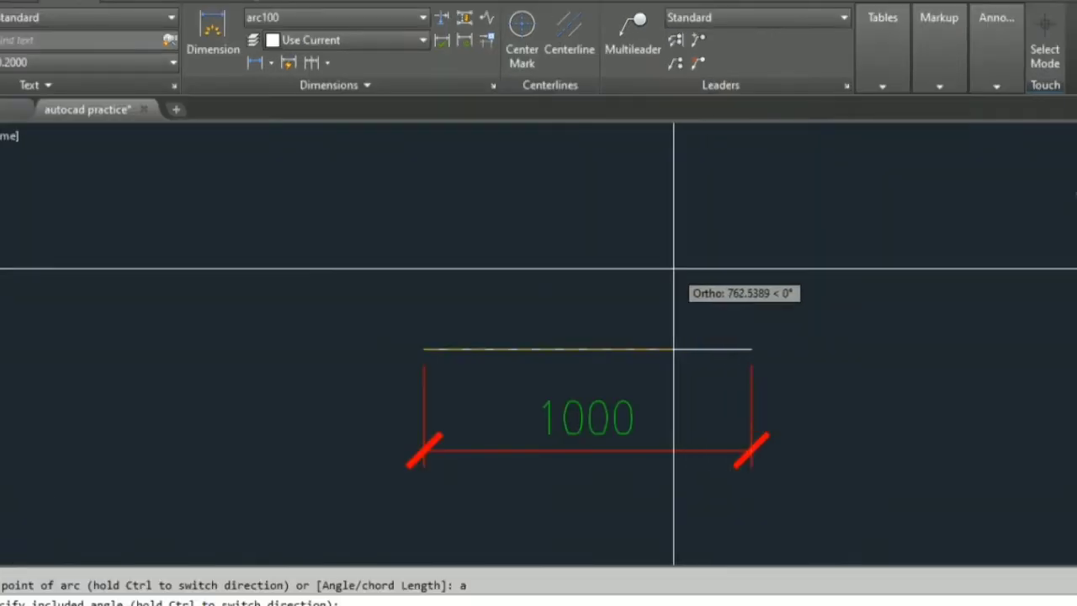
# Step: Zoom the view out so only the title text shows on the cleared canvas
pyautogui.scroll(-4, 643, 336)
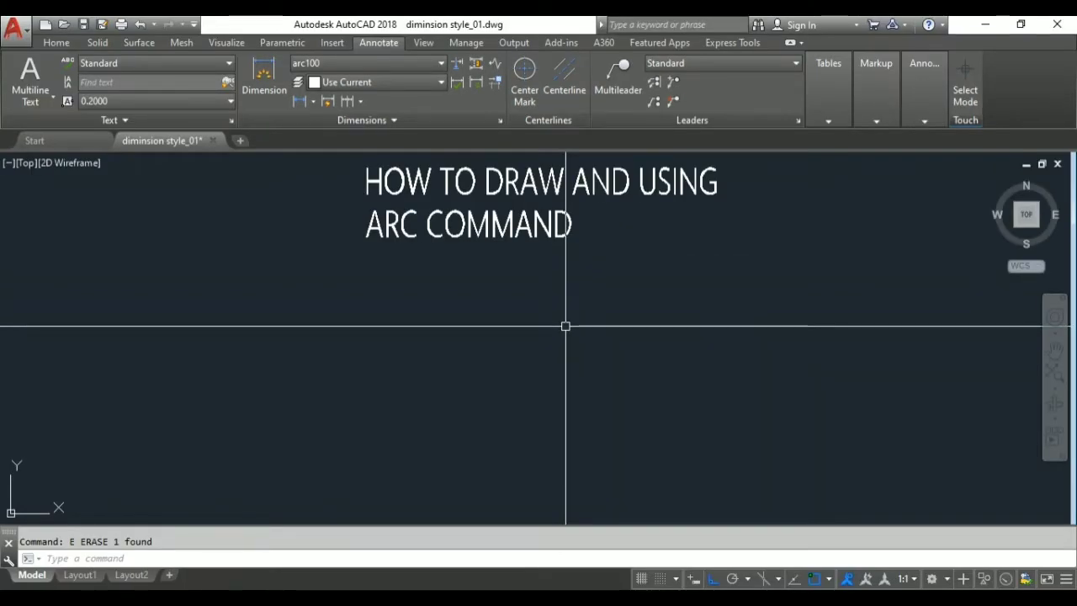
# Step: Draw a 1000-unit horizontal line starting near the bottom left of the canvas
pyautogui.write('L')
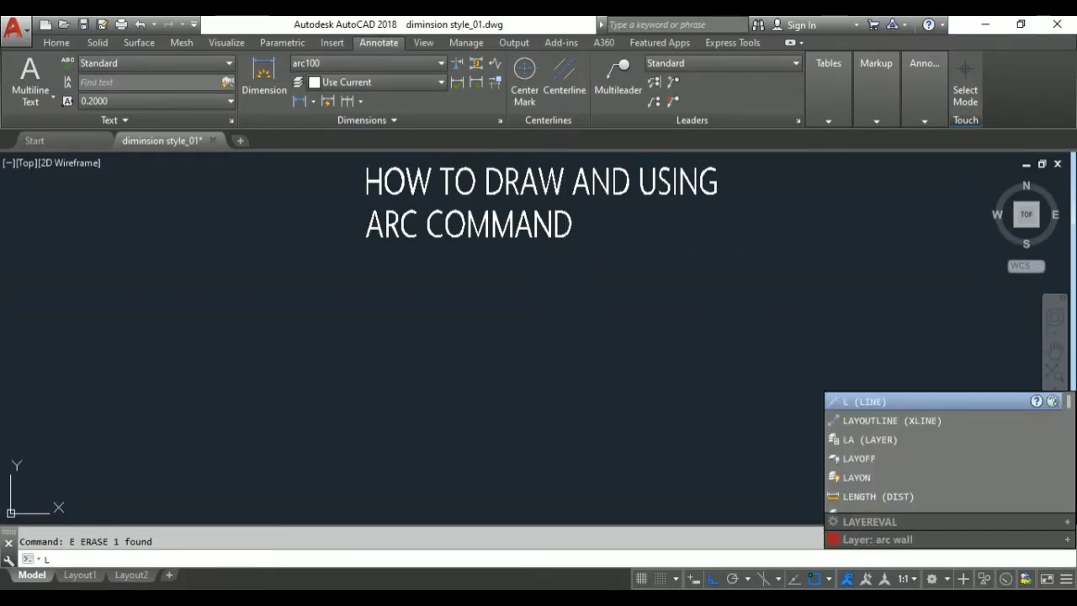
pyautogui.press('Return')
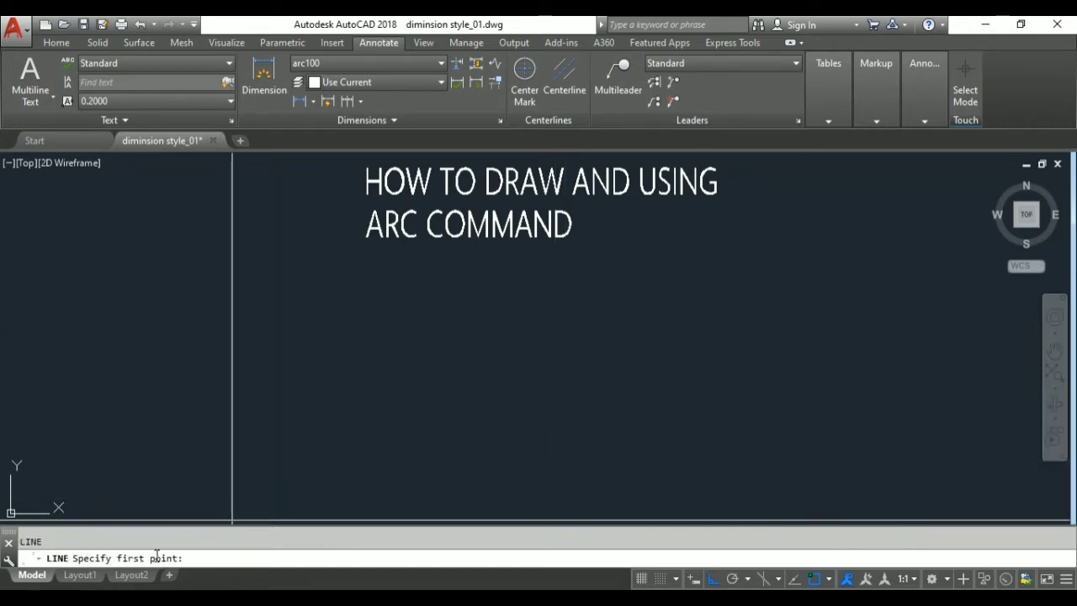
pyautogui.click(352, 499)
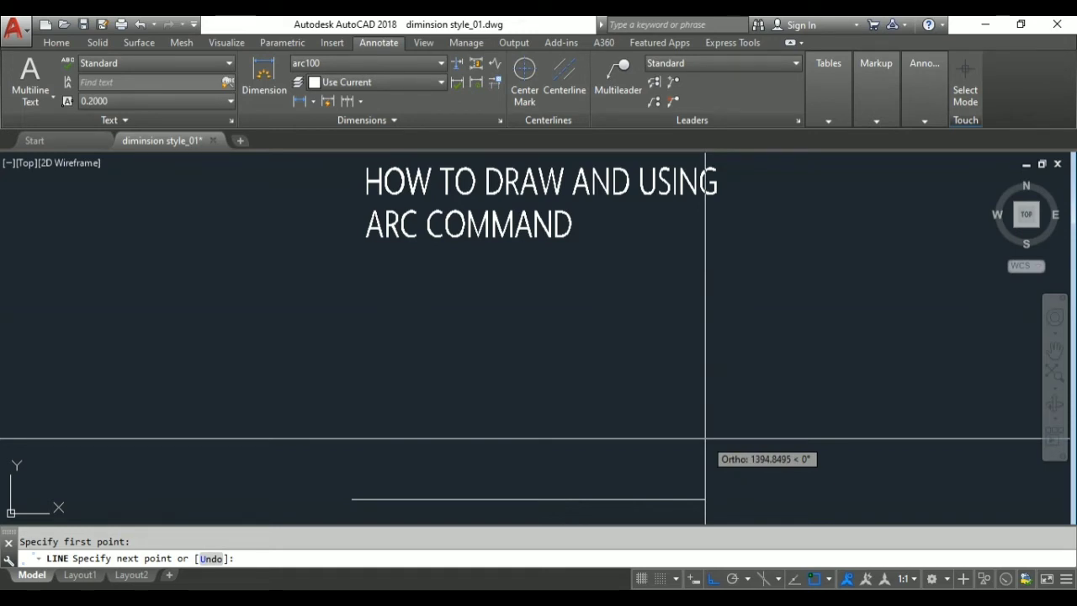
pyautogui.write('10')
pyautogui.write('00')
pyautogui.press('Return')
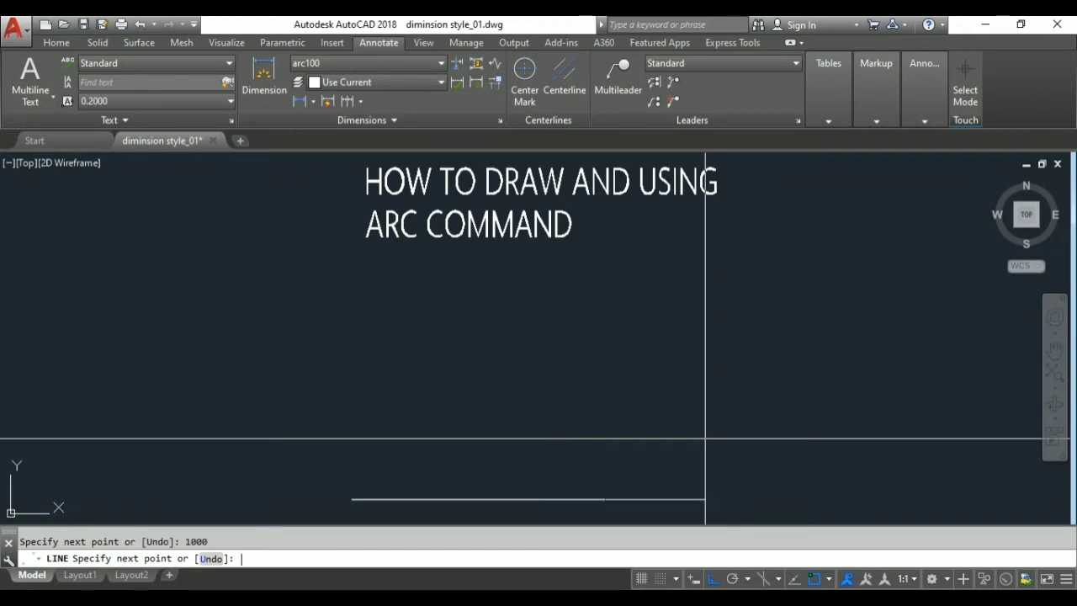
pyautogui.press('Return')
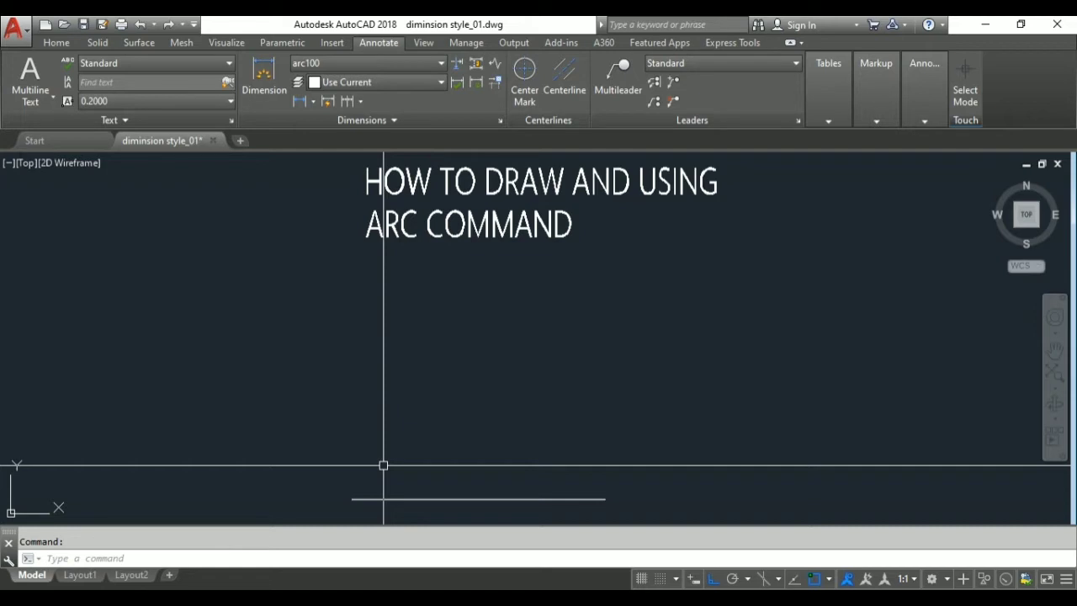
# Step: Start an arc centred on the line's left endpoint, beginning at its right endpoint
pyautogui.write('A')
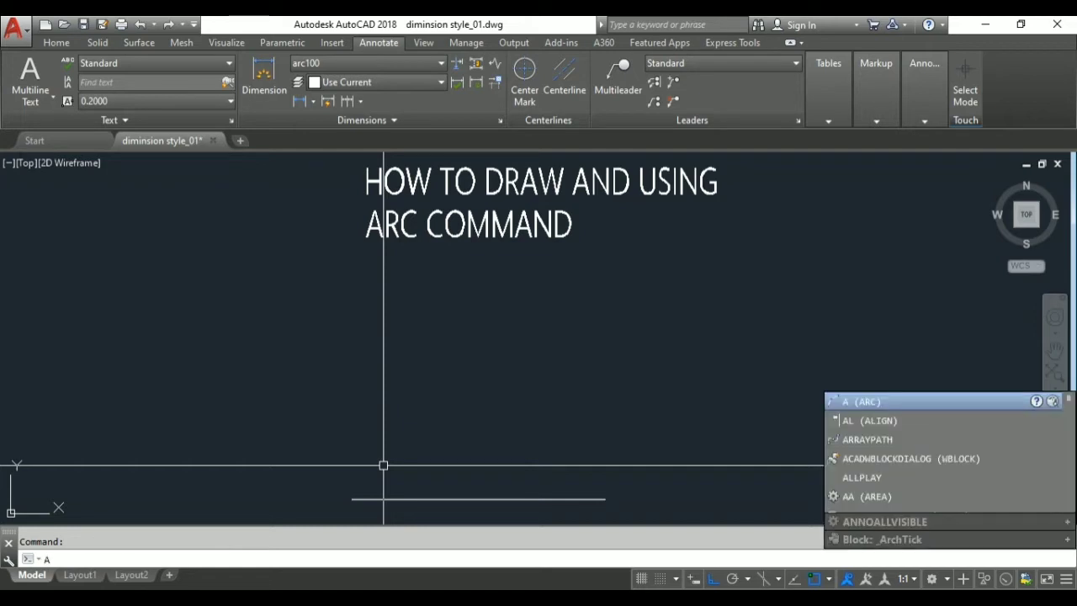
pyautogui.press('Return')
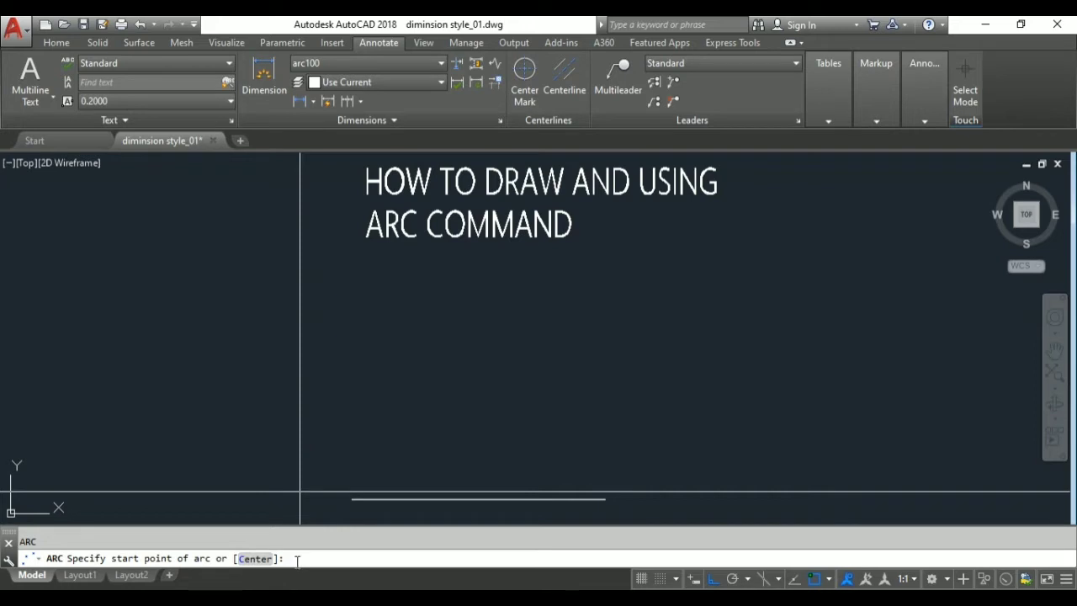
pyautogui.write('c')
pyautogui.press('Return')
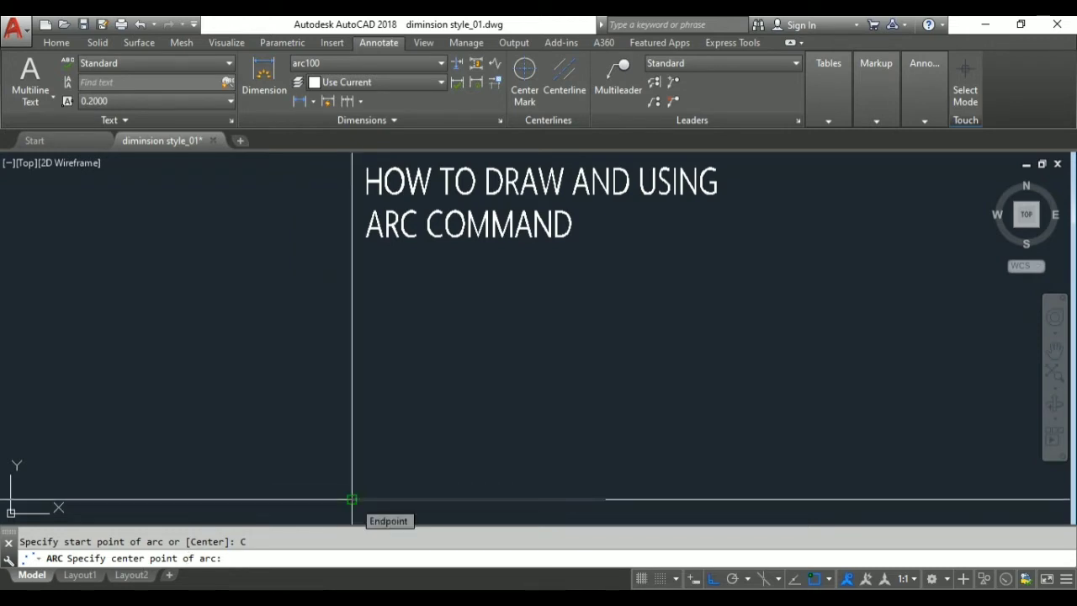
pyautogui.click(351, 499)
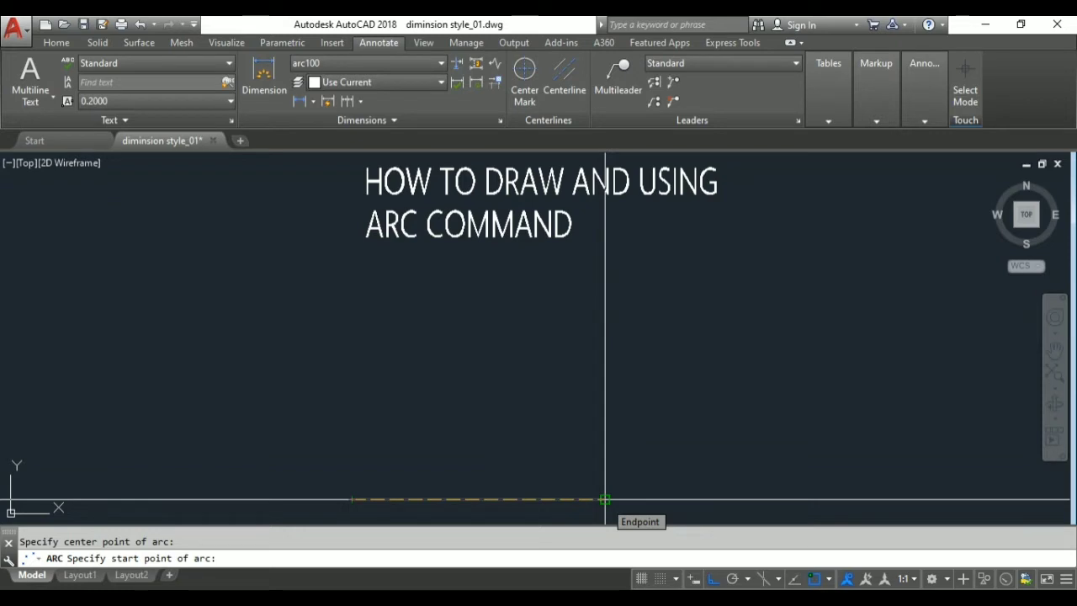
pyautogui.click(605, 500)
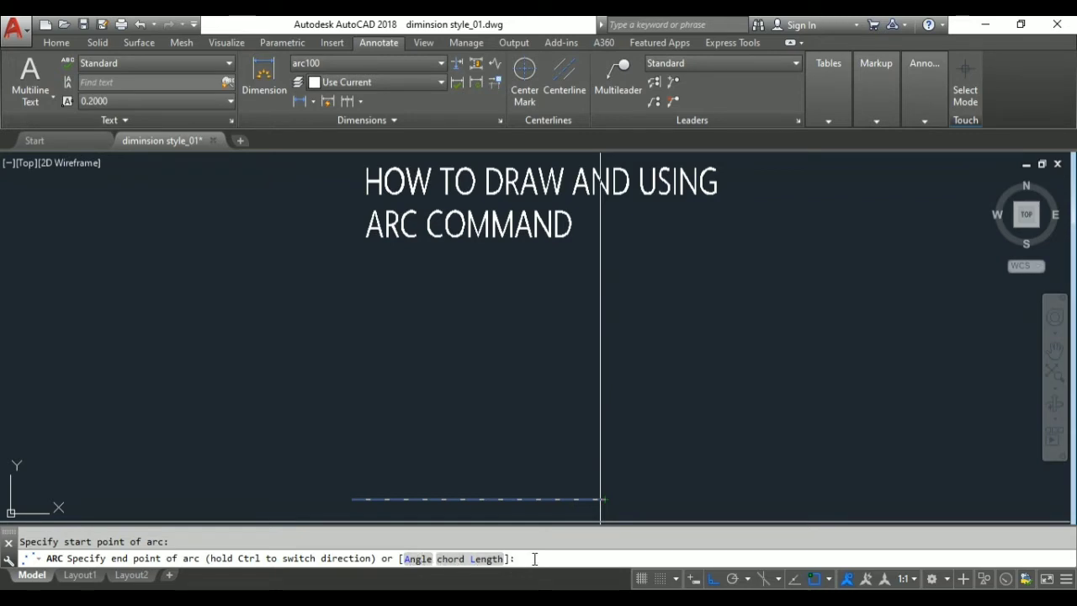
# Step: Finish the arc with a 90° included angle, forming a quarter circle
pyautogui.write(' A')
pyautogui.press('Return')
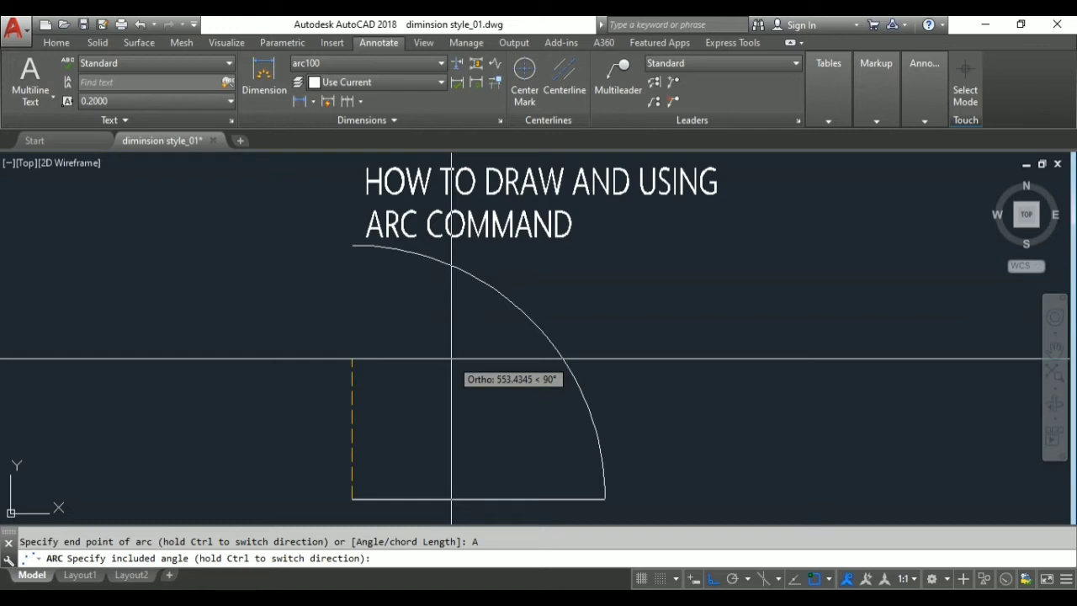
pyautogui.write('9')
pyautogui.write('0')
pyautogui.press('Return')
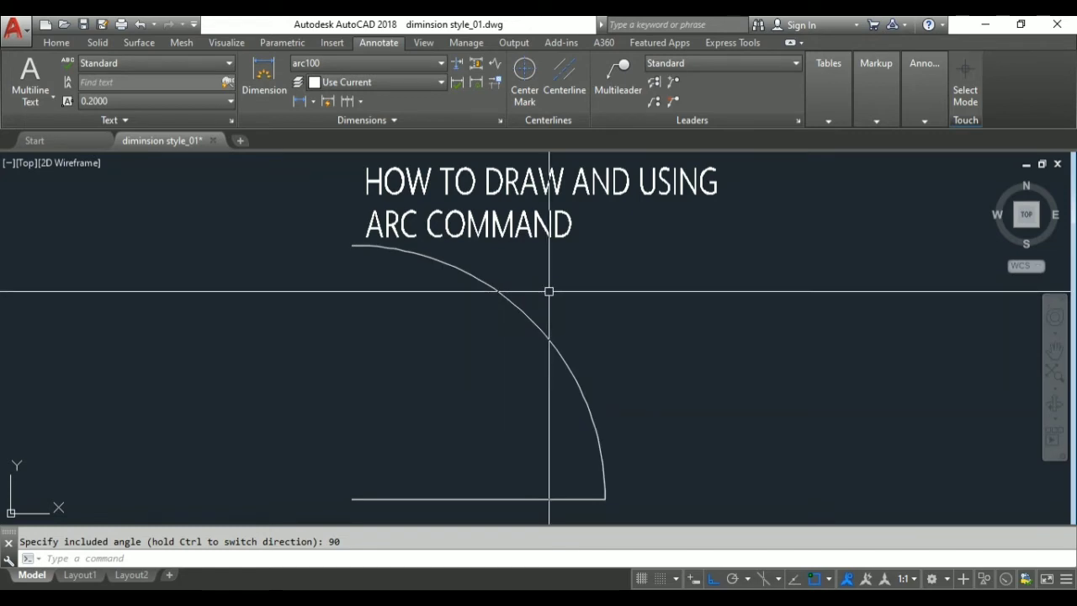
# Step: Add a vertical 1000 linear dimension from the arc's top end to the line's left end, placed left
pyautogui.click(303, 101)
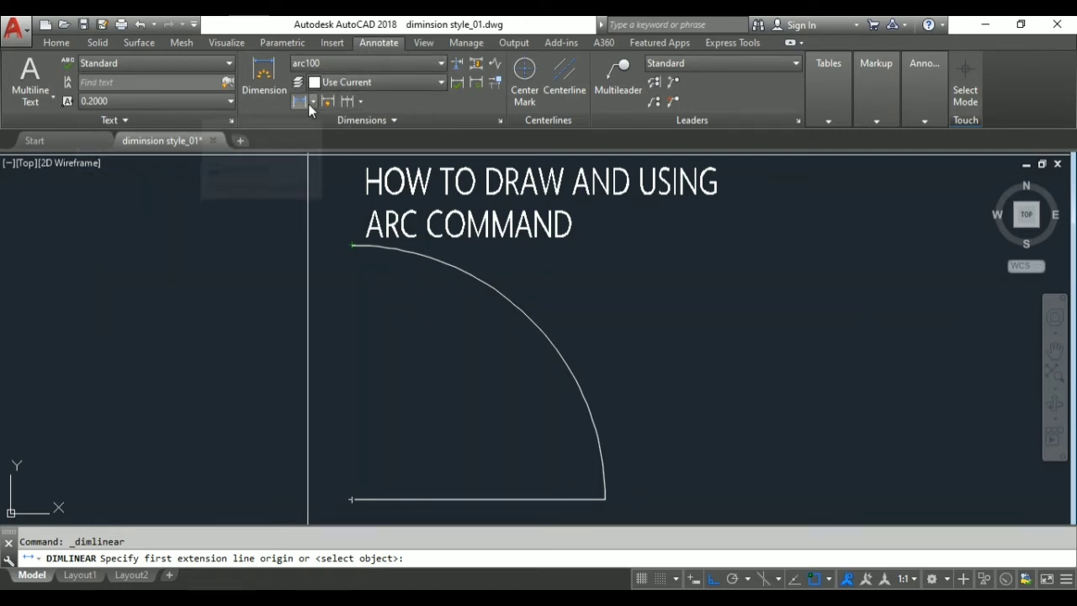
pyautogui.click(313, 102)
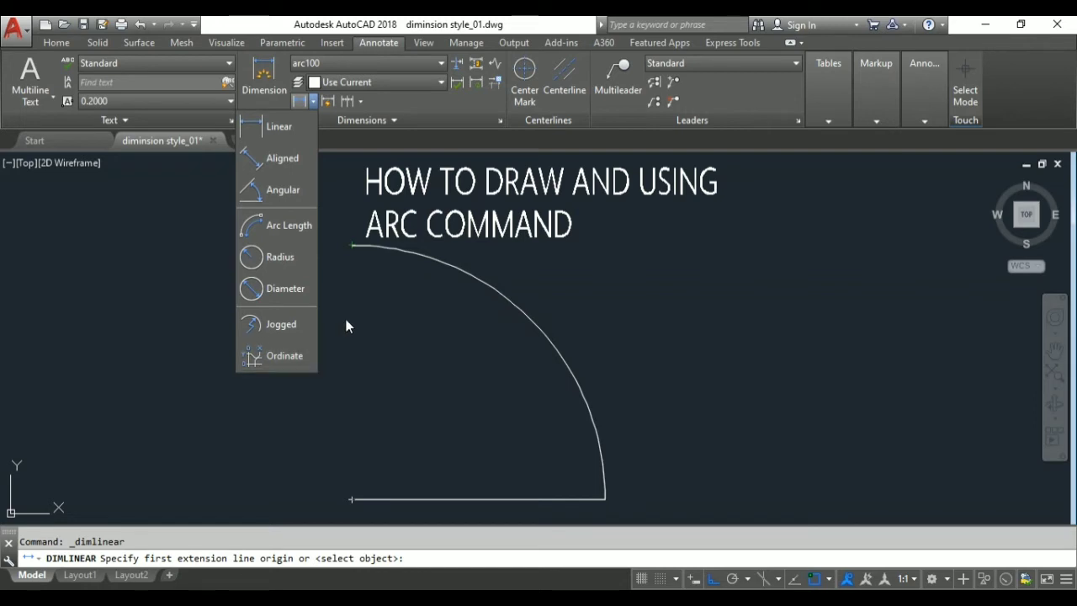
pyautogui.click(284, 132)
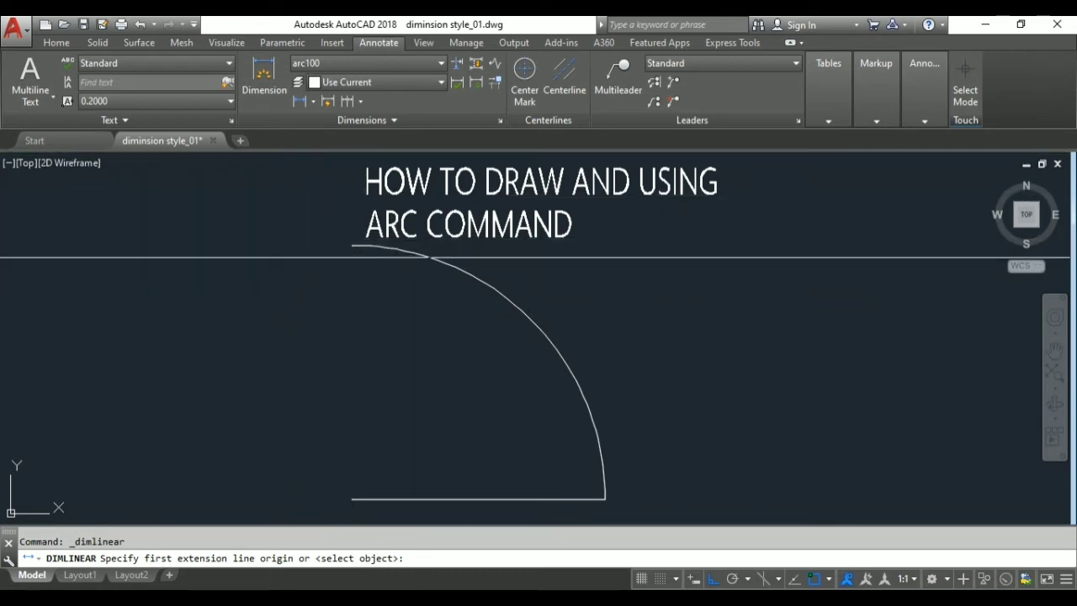
pyautogui.click(352, 245)
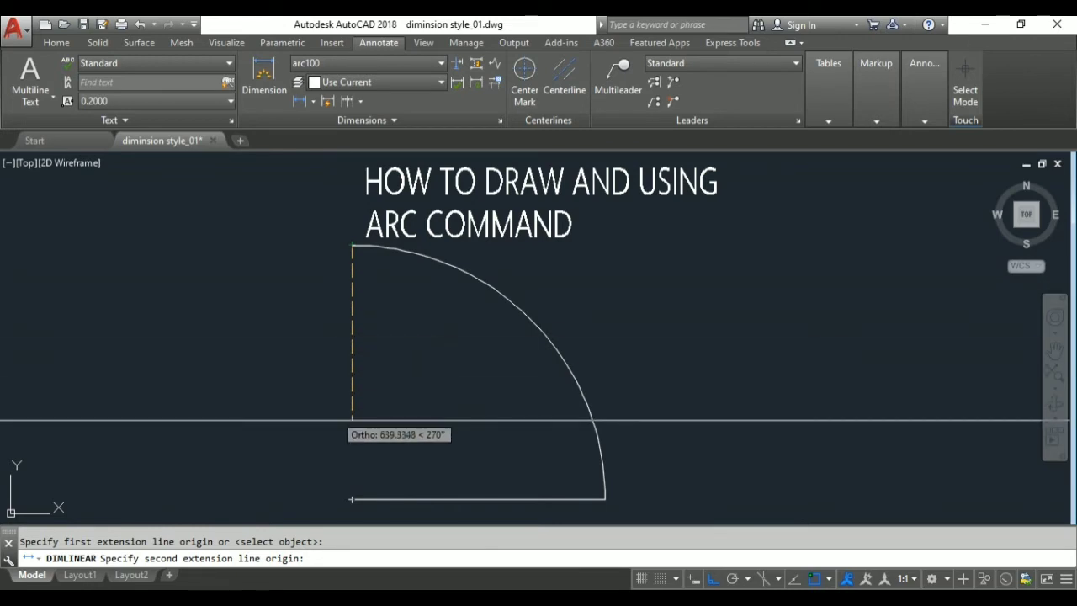
pyautogui.click(352, 499)
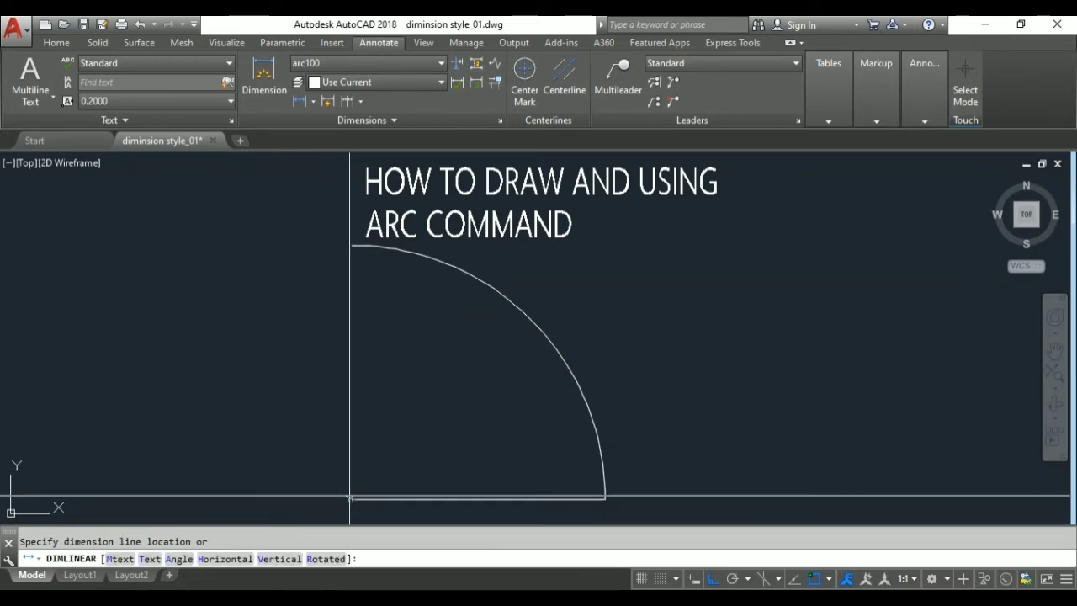
pyautogui.click(243, 385)
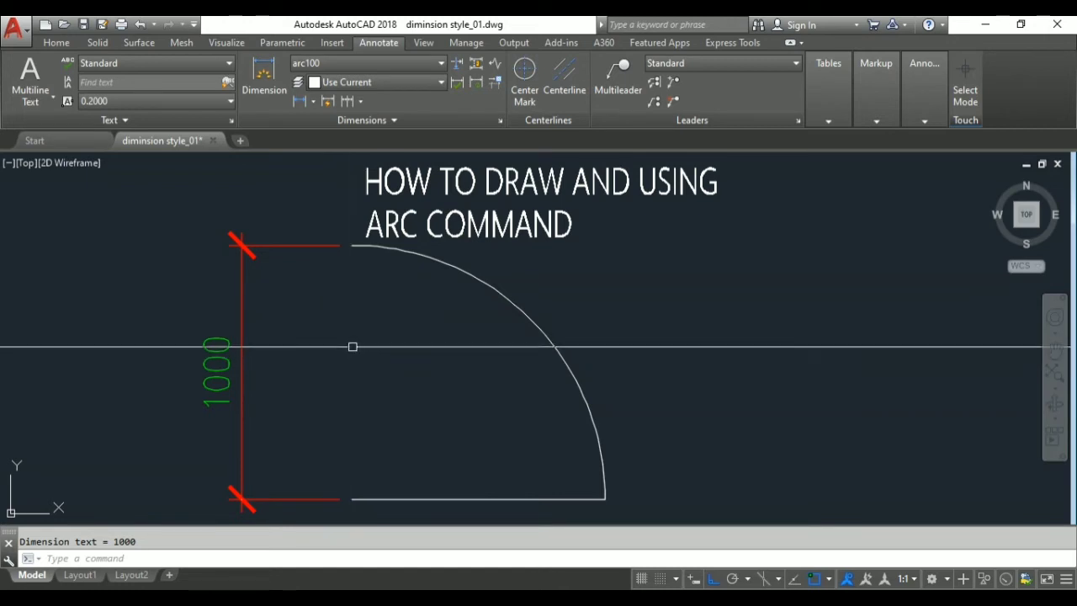
# Step: Add a horizontal 1000 linear dimension along the base line, placed below it
pyautogui.scroll(-2, 380, 320)
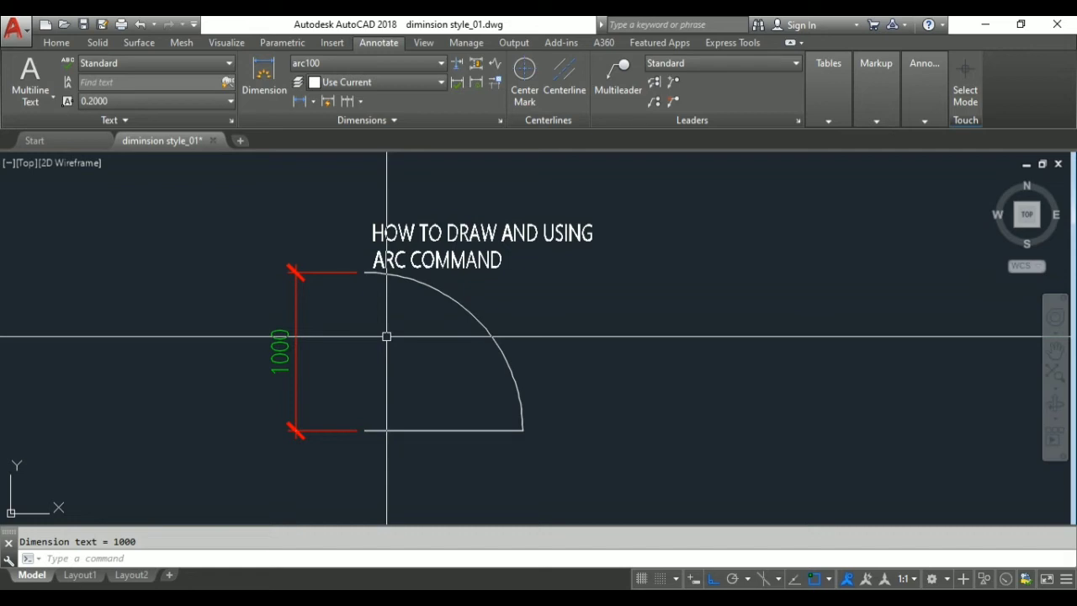
pyautogui.click(300, 102)
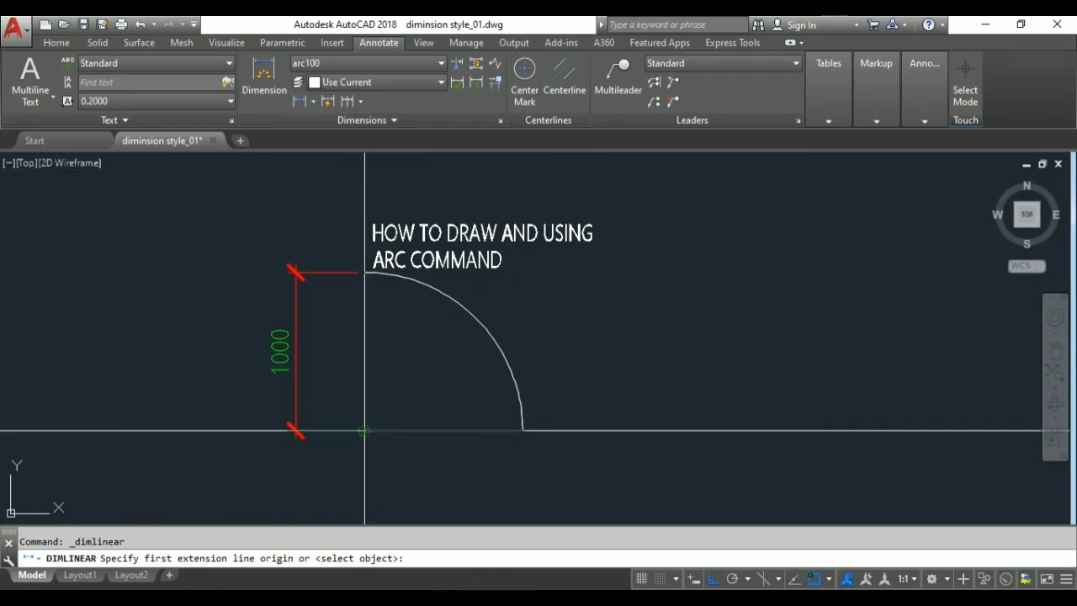
pyautogui.click(364, 431)
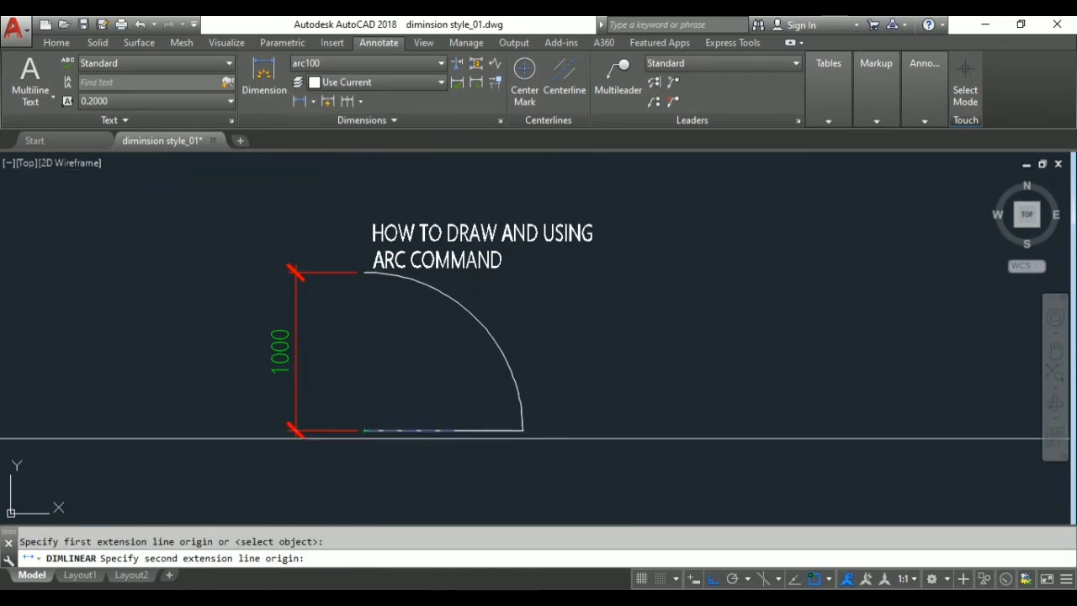
pyautogui.click(522, 430)
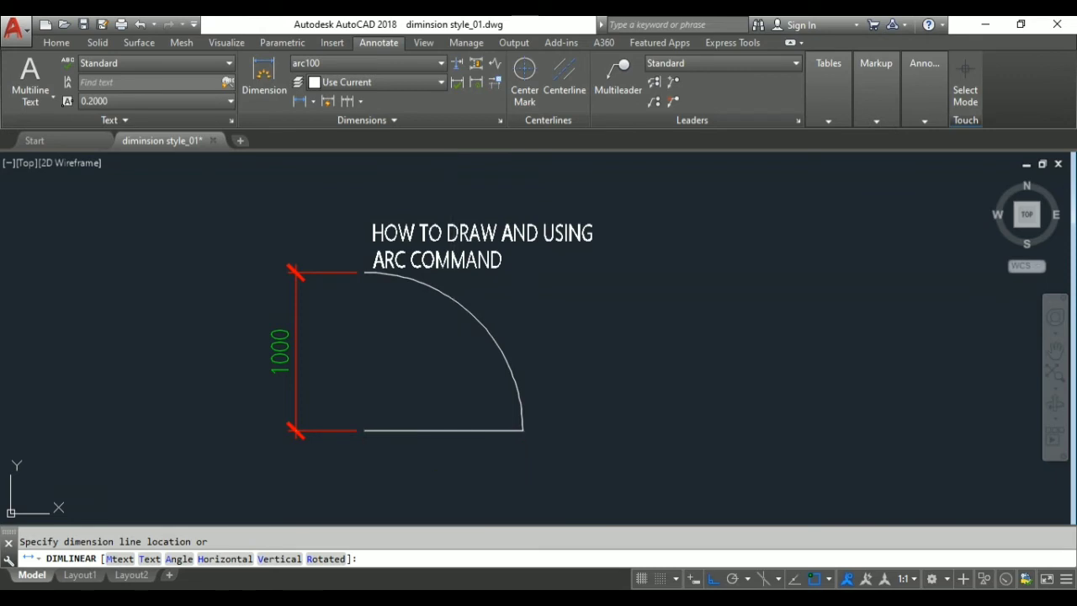
pyautogui.click(455, 496)
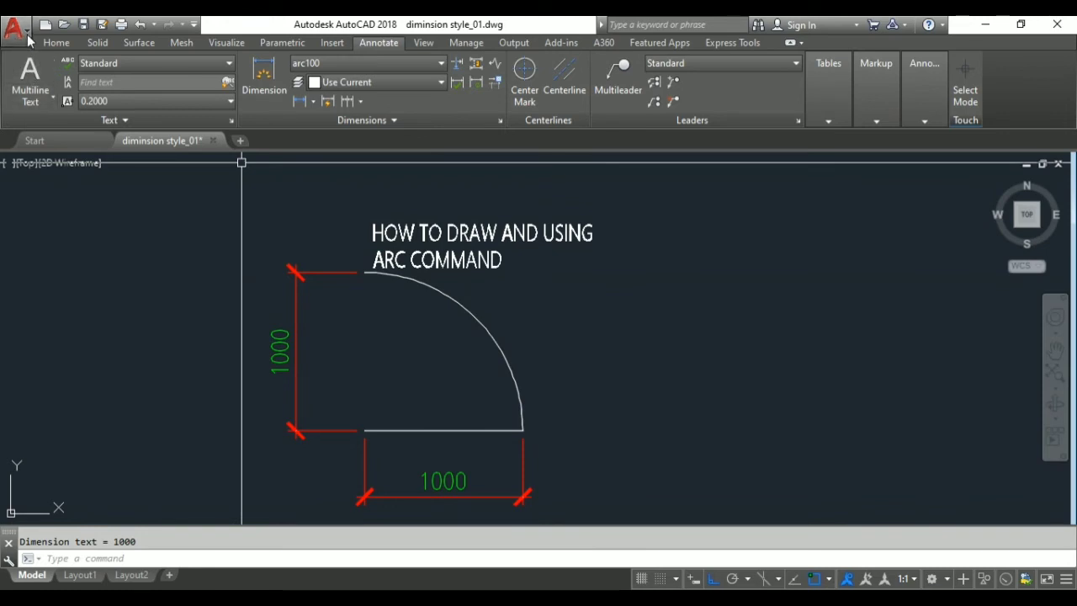
# Step: Begin Save As and enter the file name 'HOW TO ARC COMMND'
pyautogui.click(26, 40)
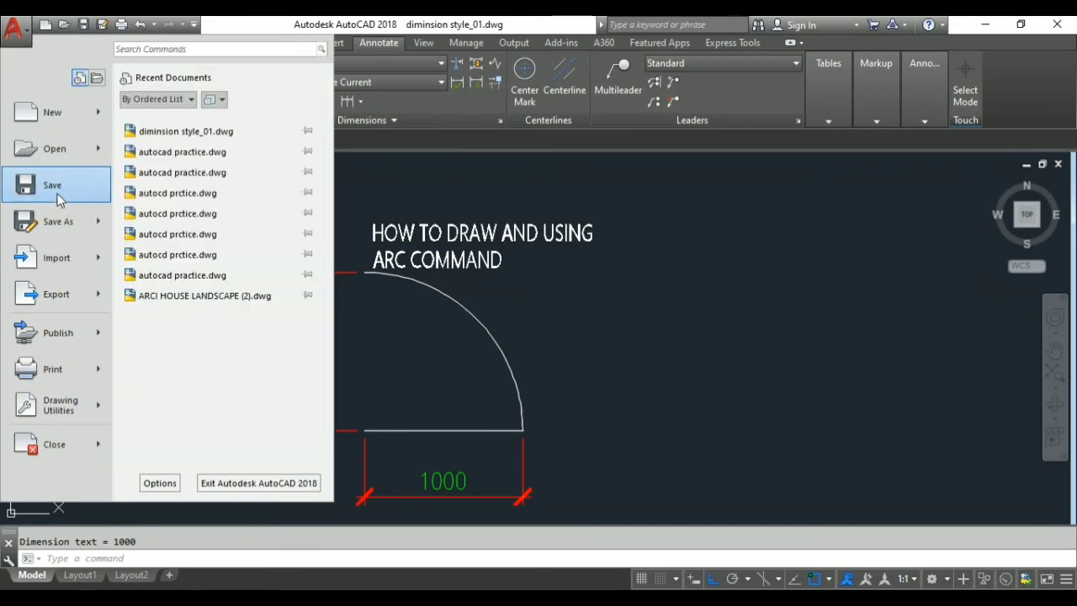
pyautogui.moveTo(56, 222)
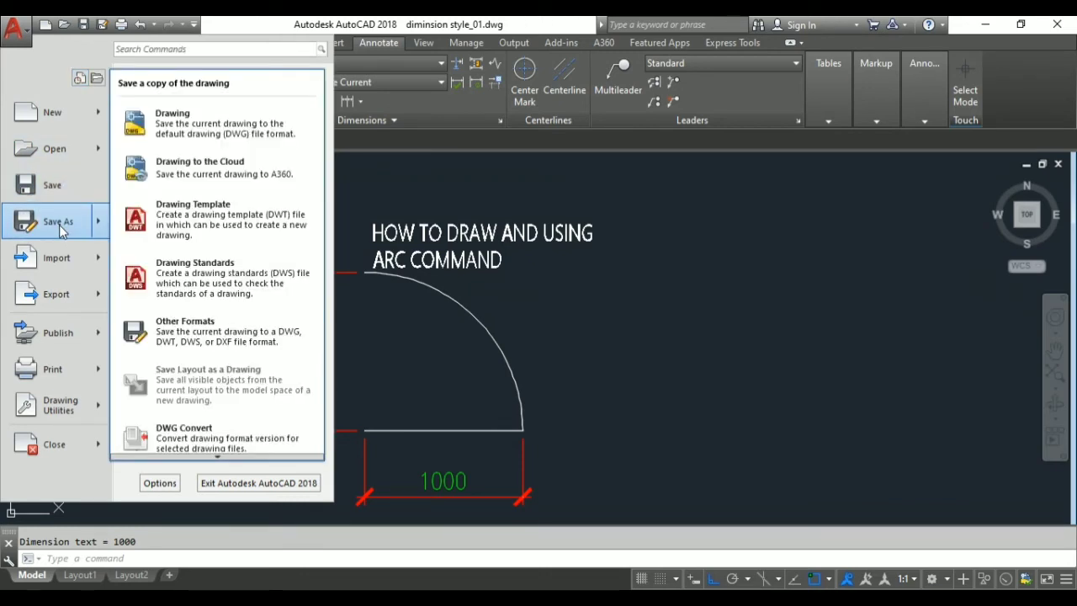
pyautogui.press('Escape')
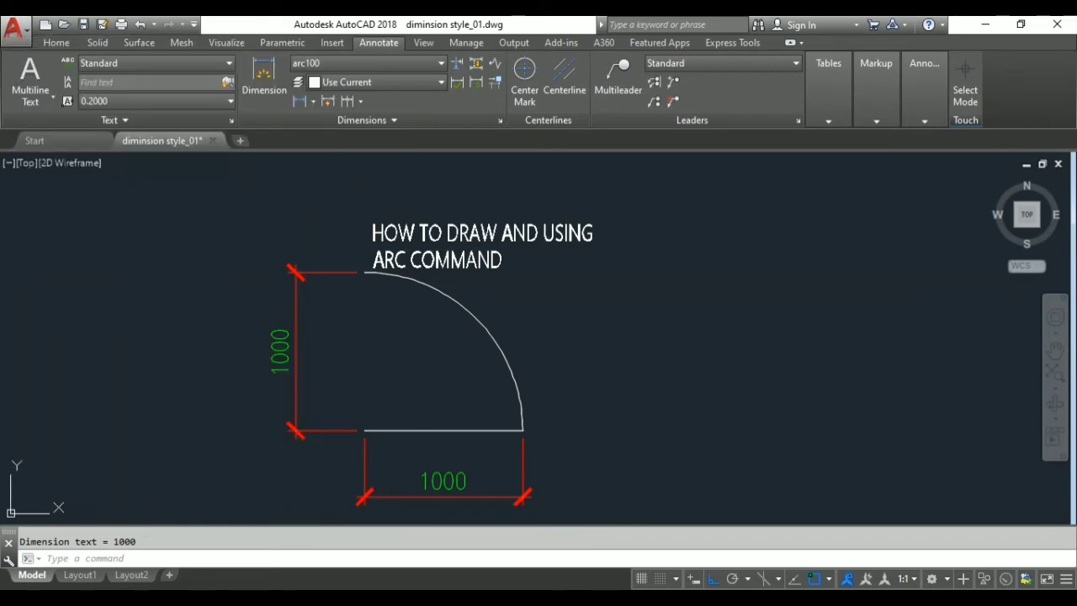
pyautogui.hotkey('ctrl', 'shift', 's')
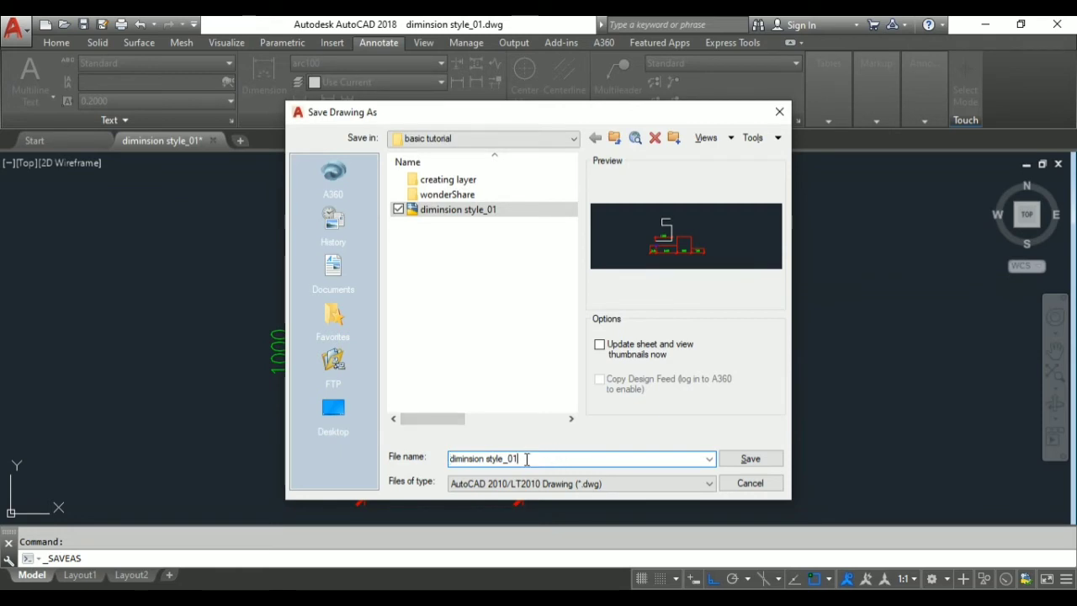
pyautogui.moveTo(527, 459); pyautogui.dragTo(429, 460)
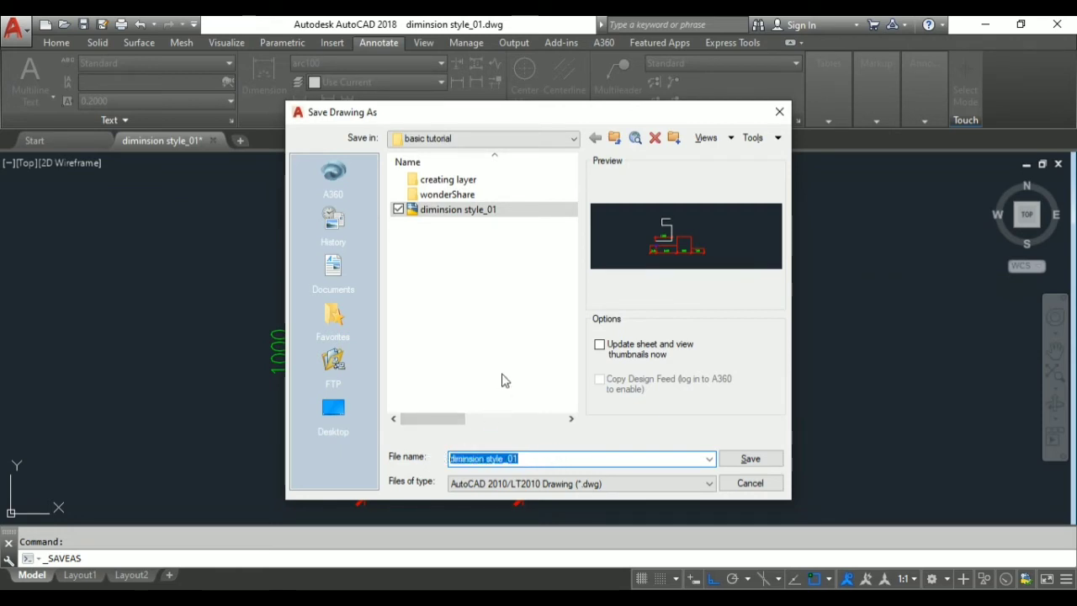
pyautogui.write('HOW ')
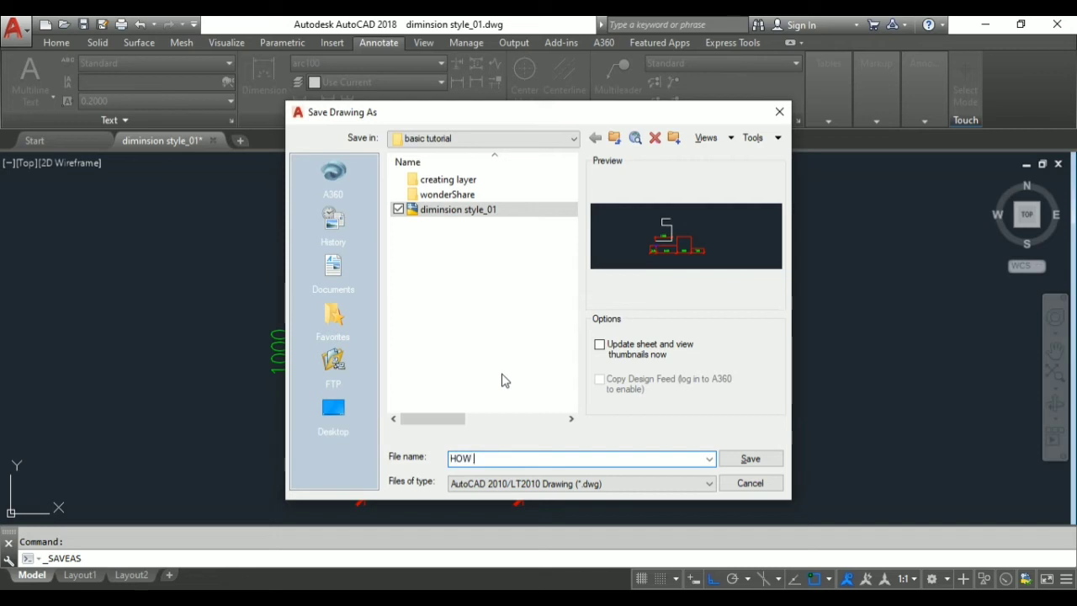
pyautogui.write('TO A')
pyautogui.write('RC')
pyautogui.write(' COMM')
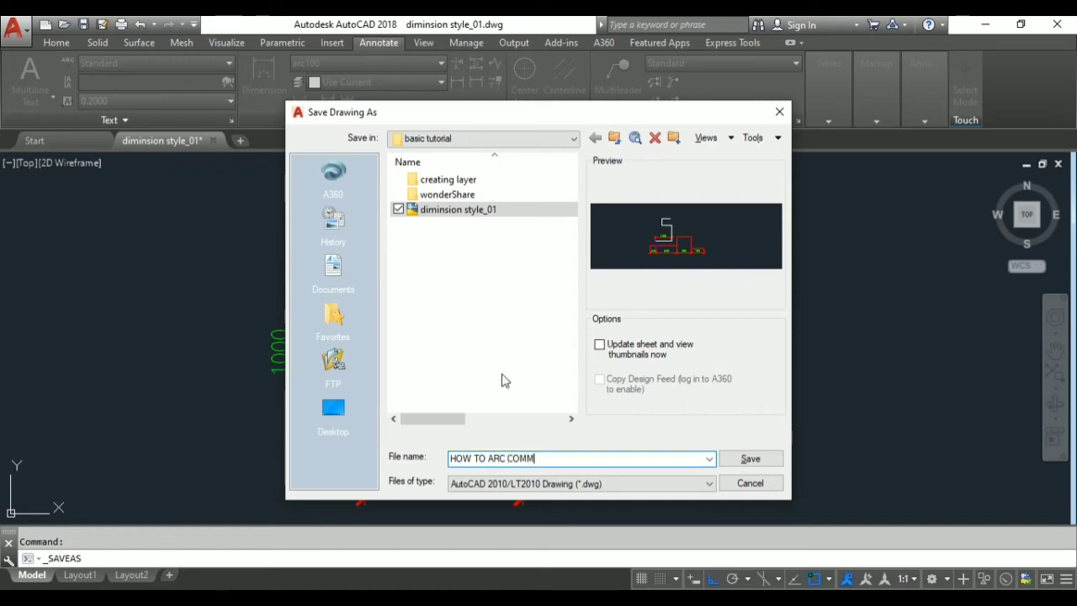
pyautogui.write('ND')
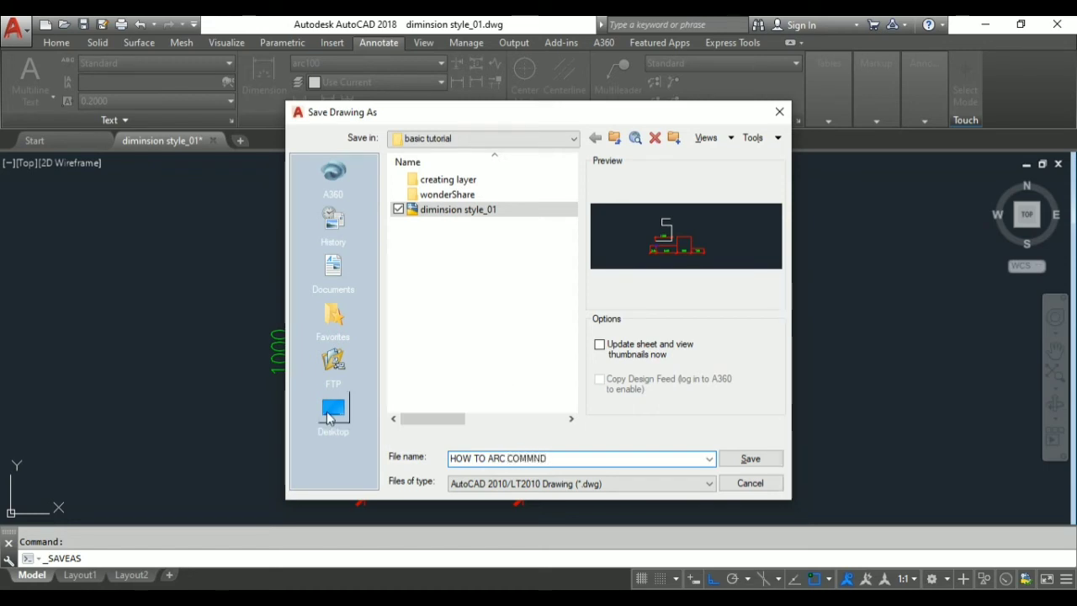
# Step: Browse to the '5 mins practice' folder on the Desktop
pyautogui.click(330, 412)
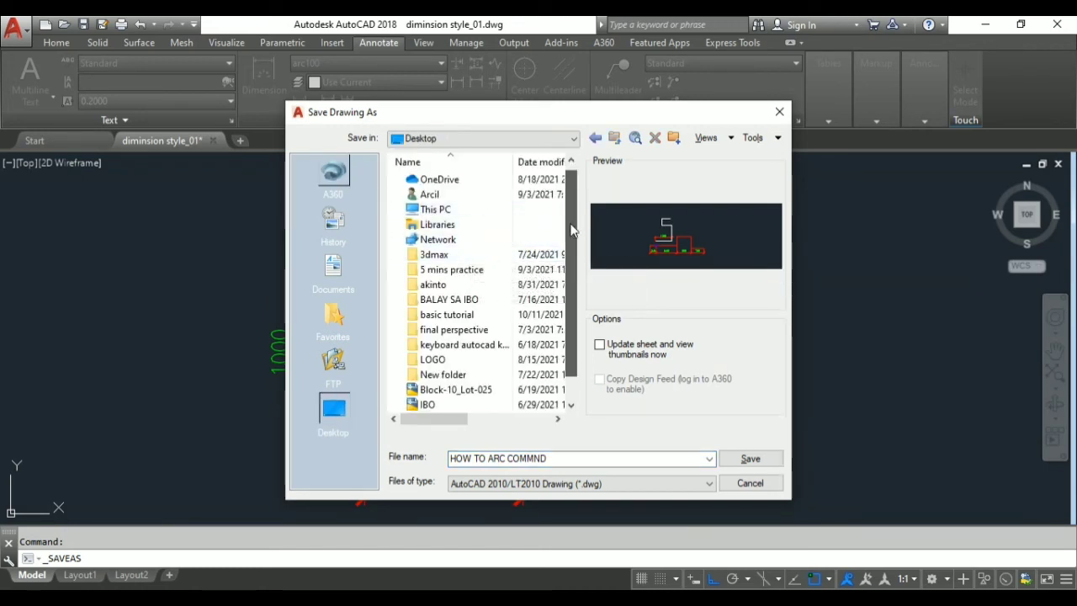
pyautogui.moveTo(570, 230); pyautogui.dragTo(564, 251)
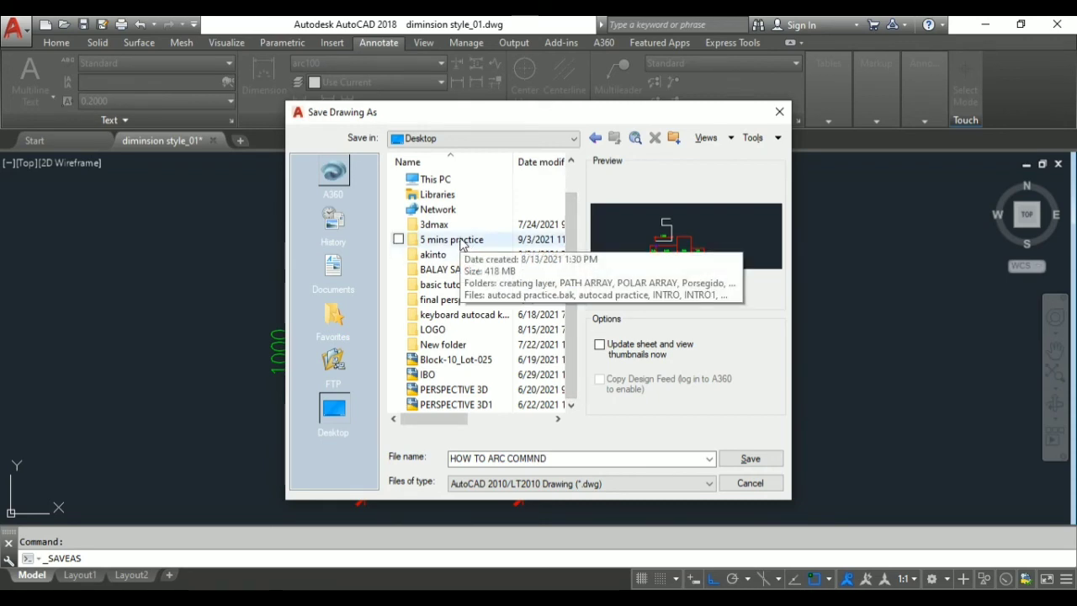
pyautogui.click(461, 242)
pyautogui.doubleClick(473, 242)
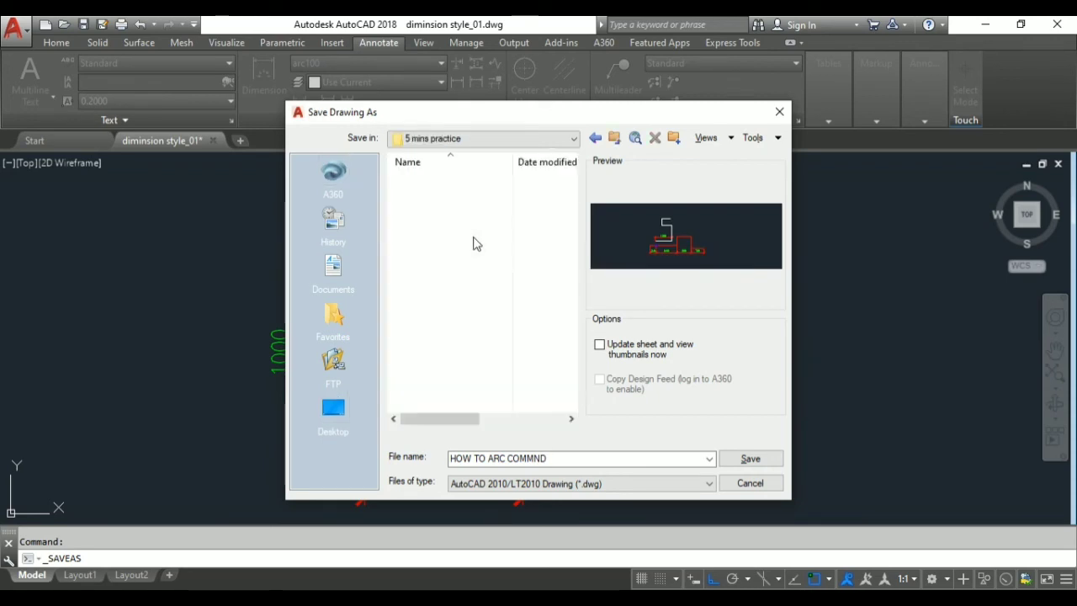
# Step: Create a new folder named 'HOW TO CREATE ARC COMMAND' inside 5 mins practice
pyautogui.rightClick(461, 337)
pyautogui.click(490, 313)
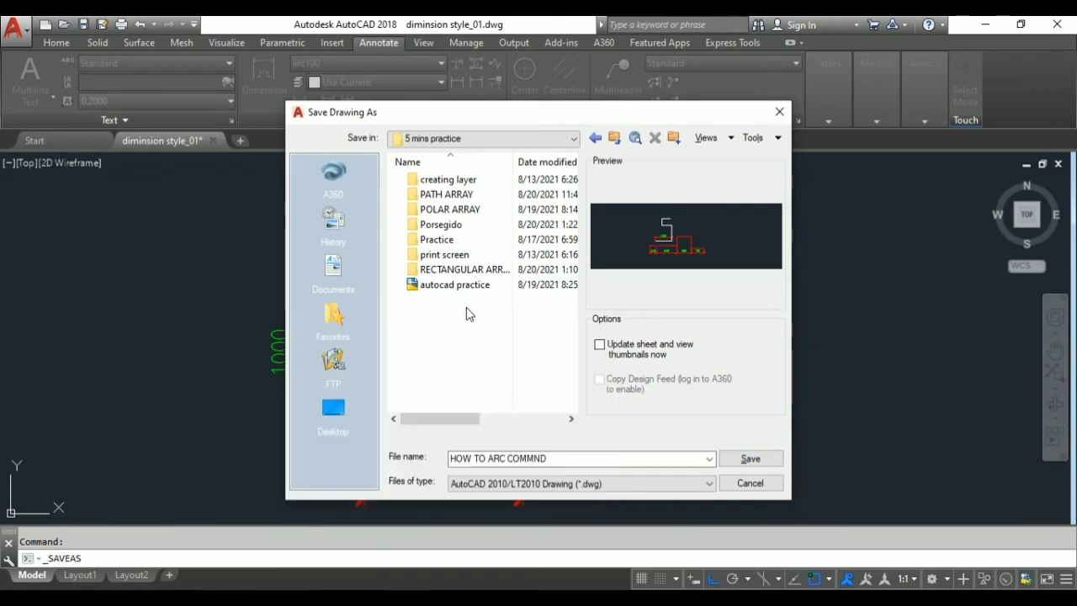
pyautogui.rightClick(465, 309)
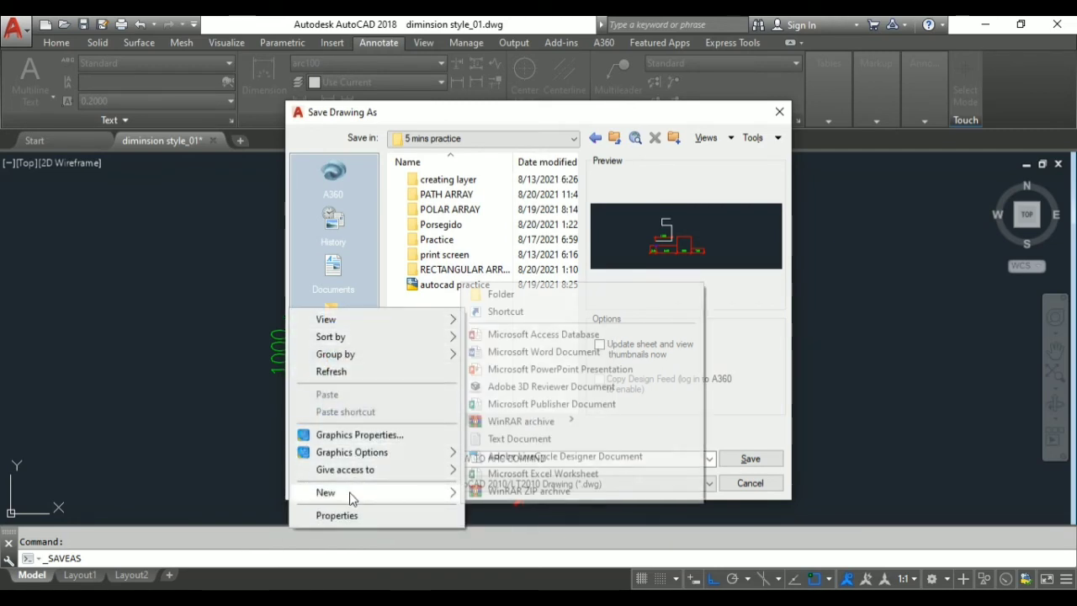
pyautogui.moveTo(362, 504)
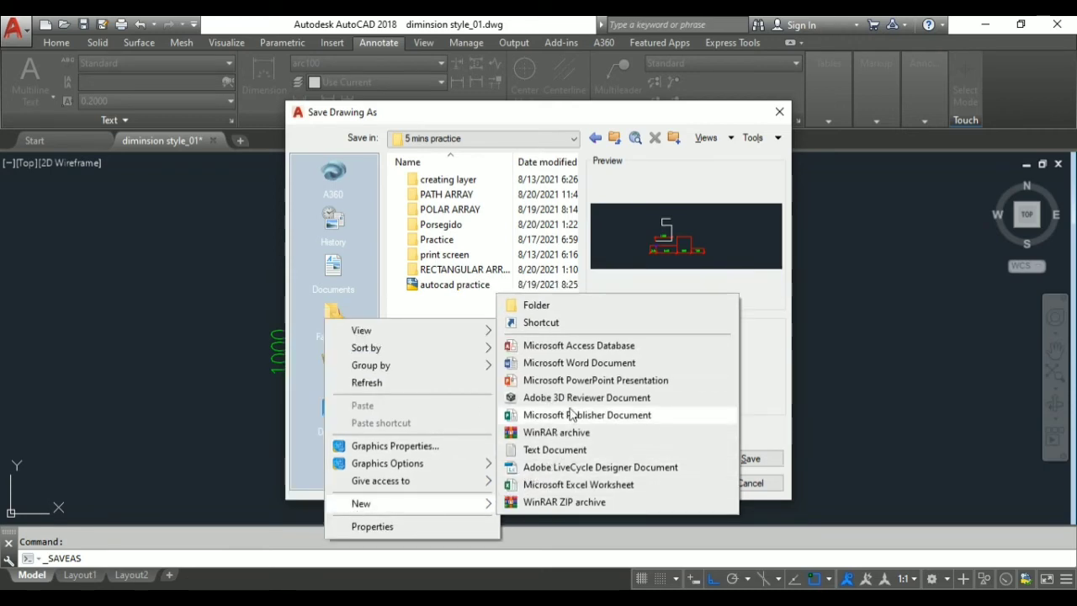
pyautogui.click(562, 313)
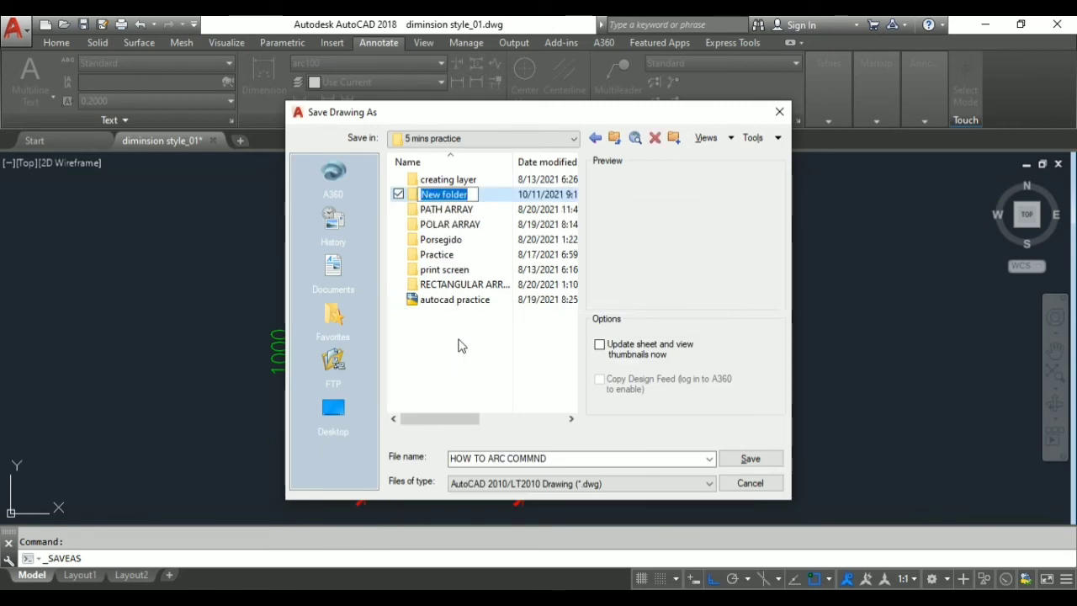
pyautogui.write('HOW ')
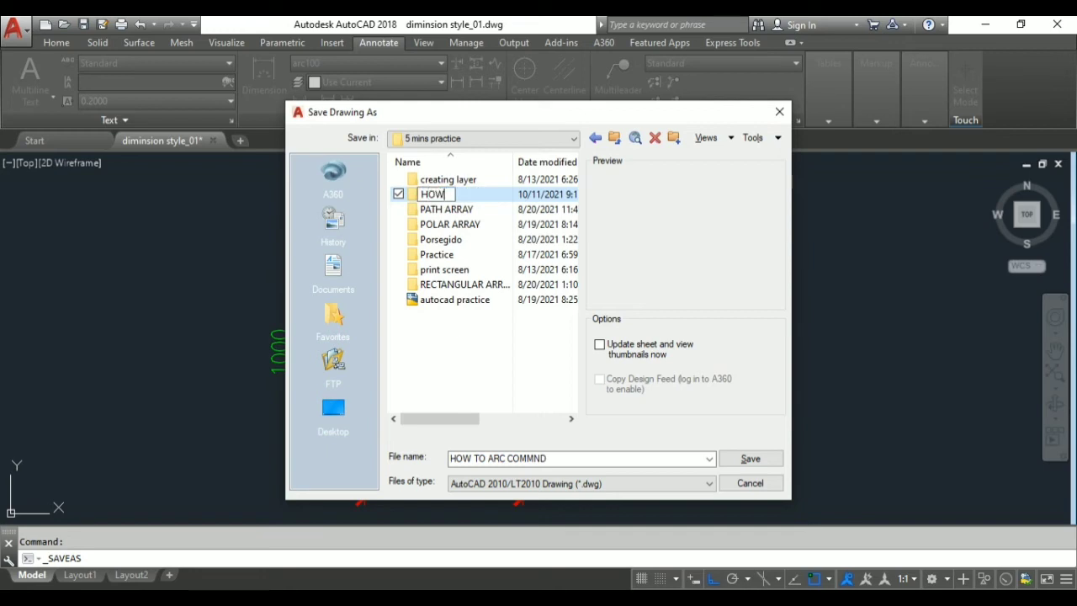
pyautogui.write('TO ')
pyautogui.write('CRE')
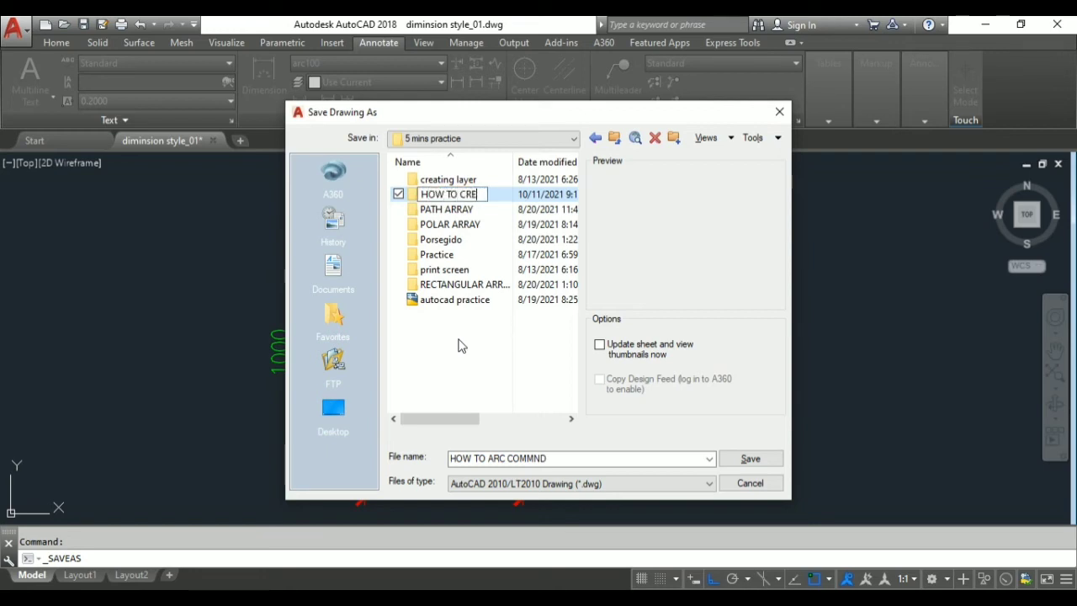
pyautogui.write('AT')
pyautogui.write('E')
pyautogui.write(' A')
pyautogui.write('C')
pyautogui.write('C ')
pyautogui.write('CO')
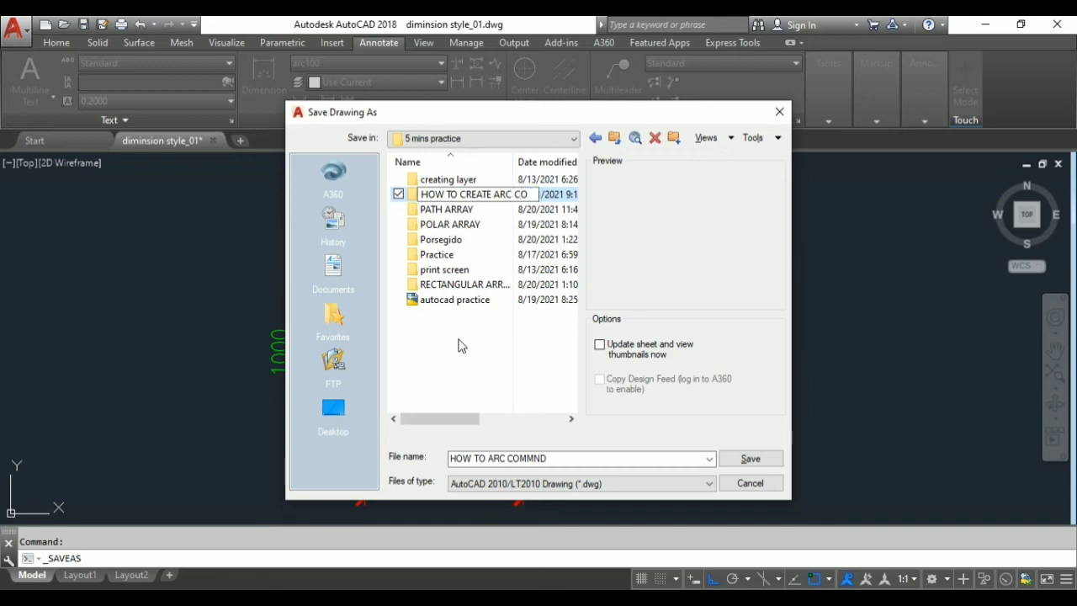
pyautogui.write('MM')
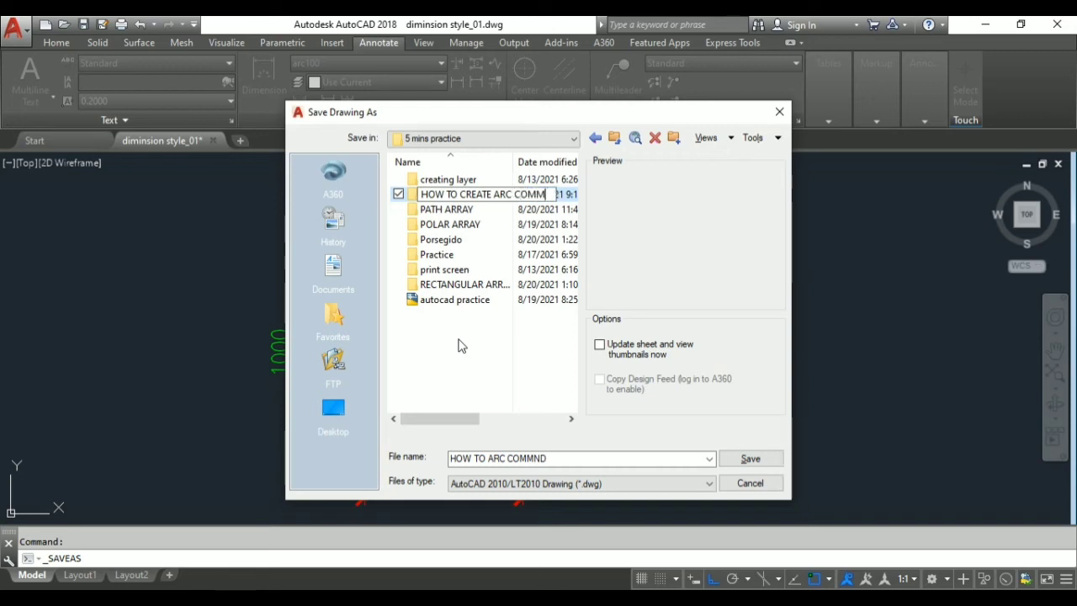
pyautogui.write('AND')
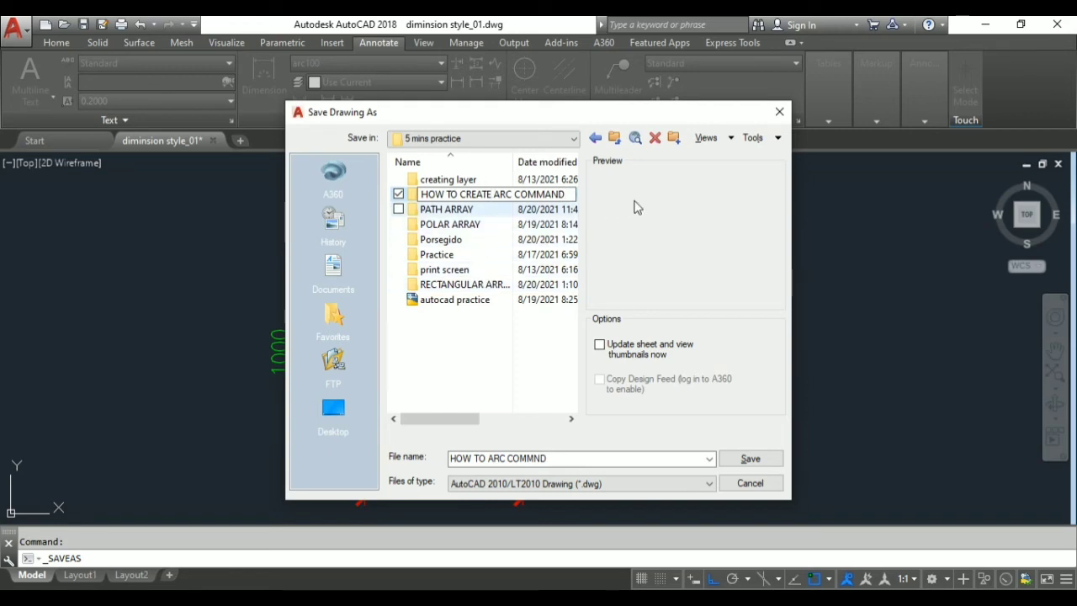
pyautogui.press('Return')
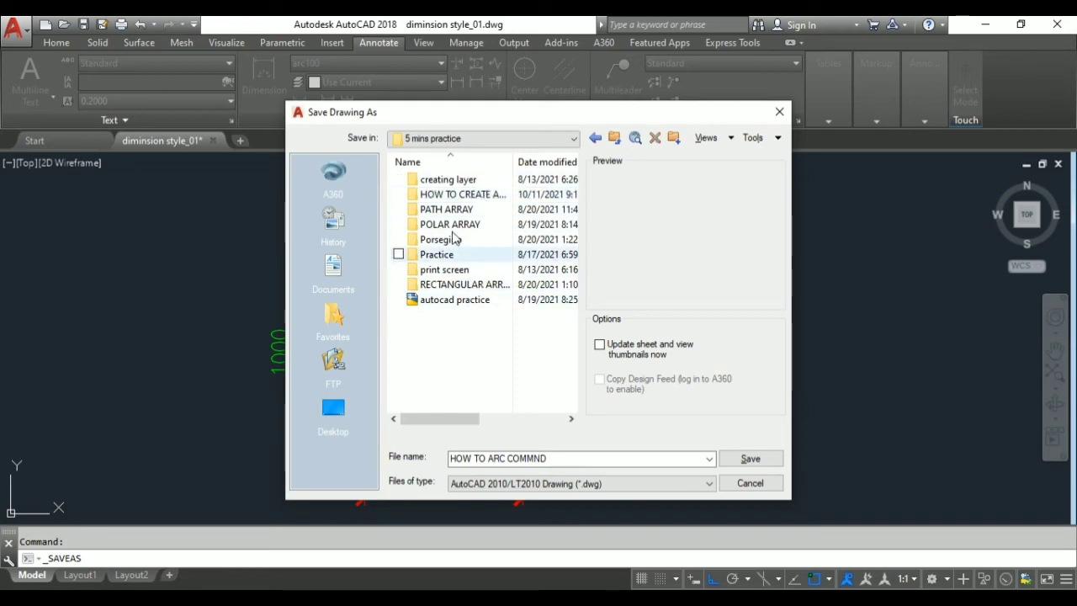
# Step: Open the new folder and save the drawing there as 'HOW TO ARC COMMND'
pyautogui.click(458, 193)
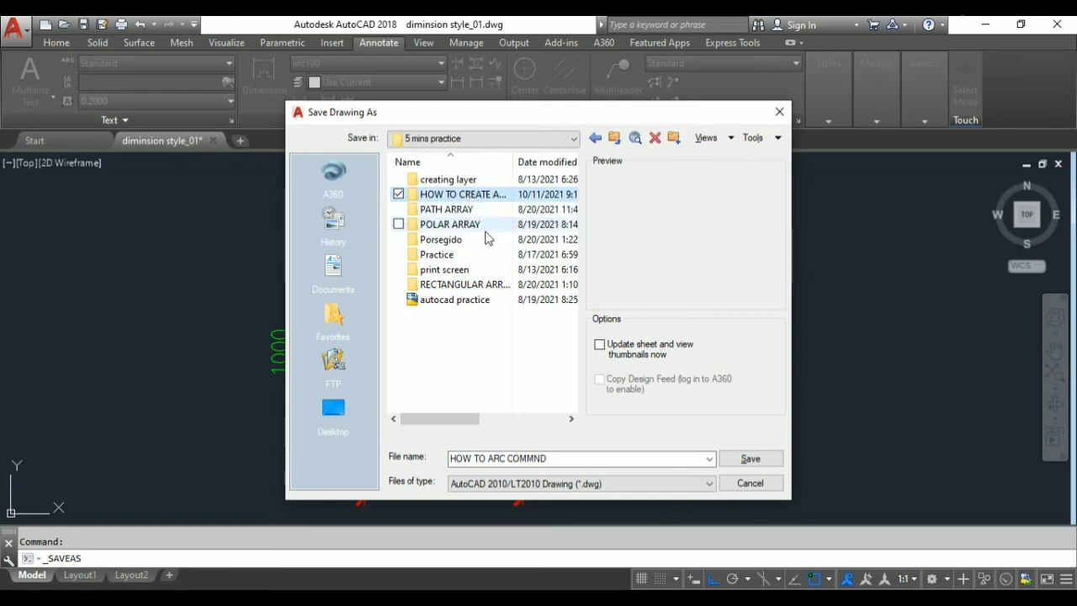
pyautogui.click(496, 351)
pyautogui.click(488, 197)
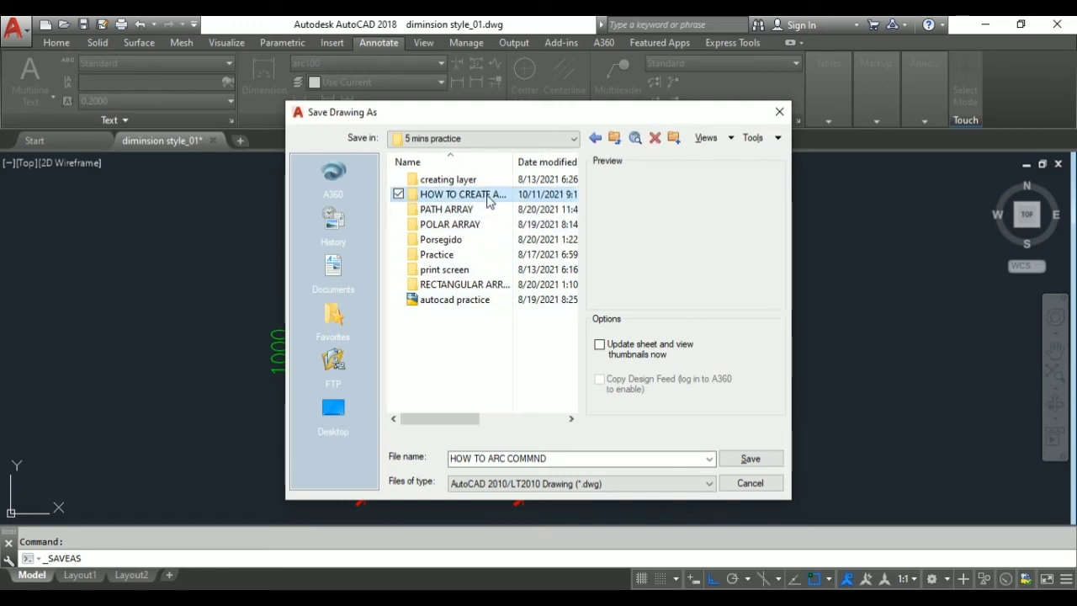
pyautogui.doubleClick(488, 198)
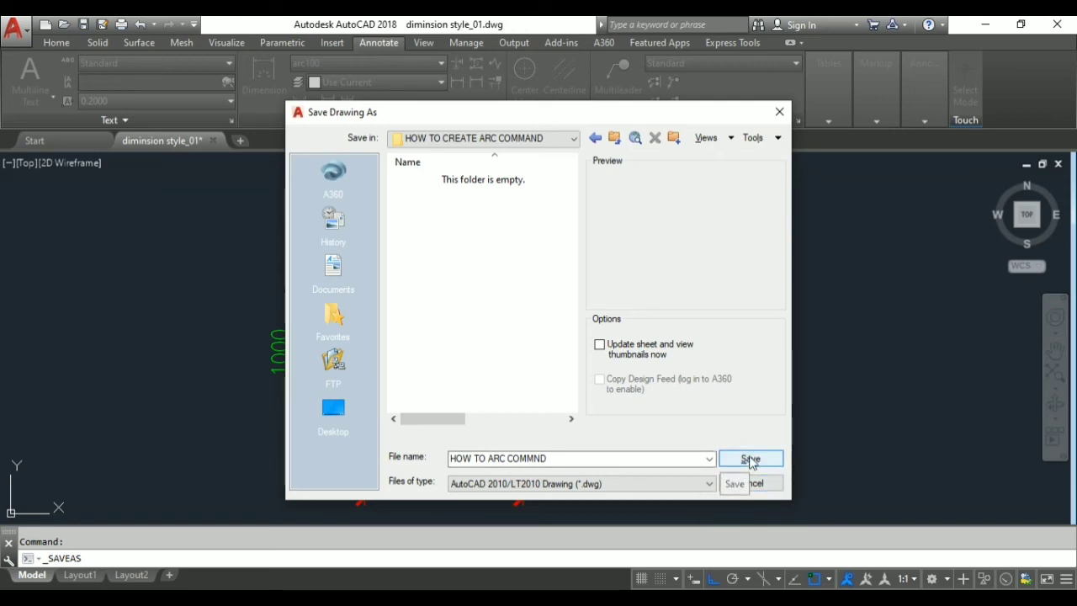
pyautogui.click(751, 462)
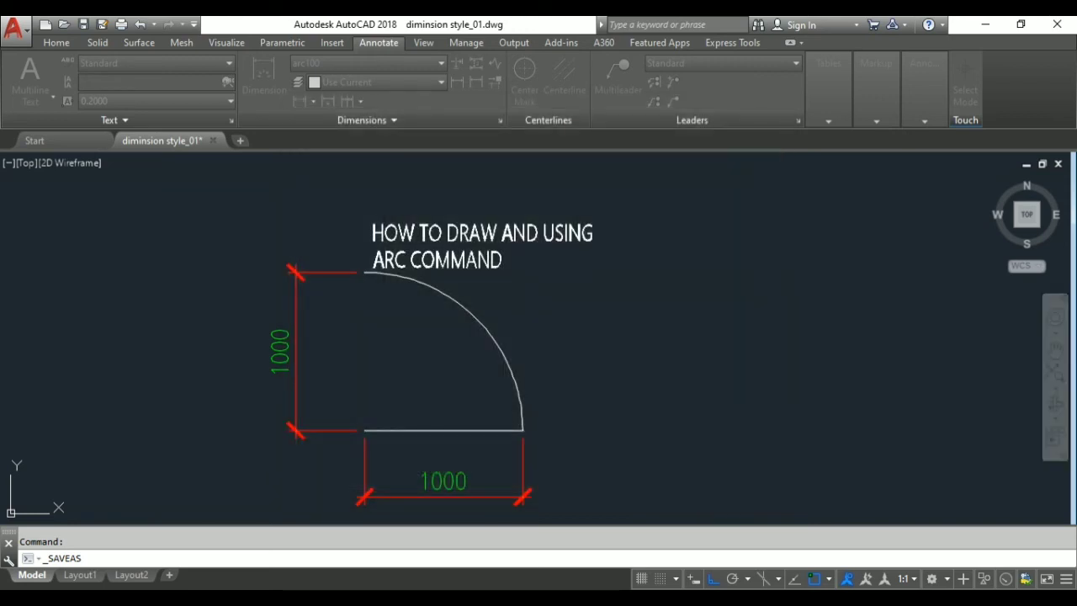